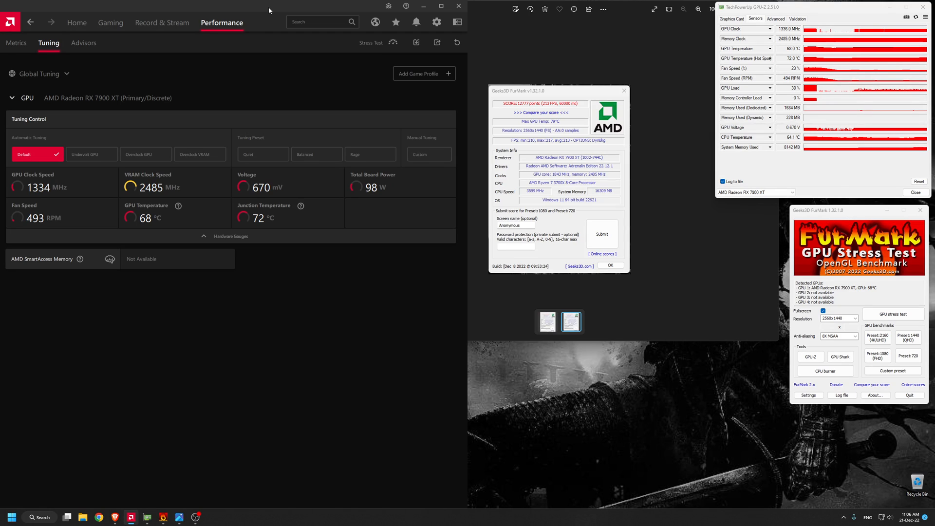
{"action": "left_click", "coordinate": [780, 10]}
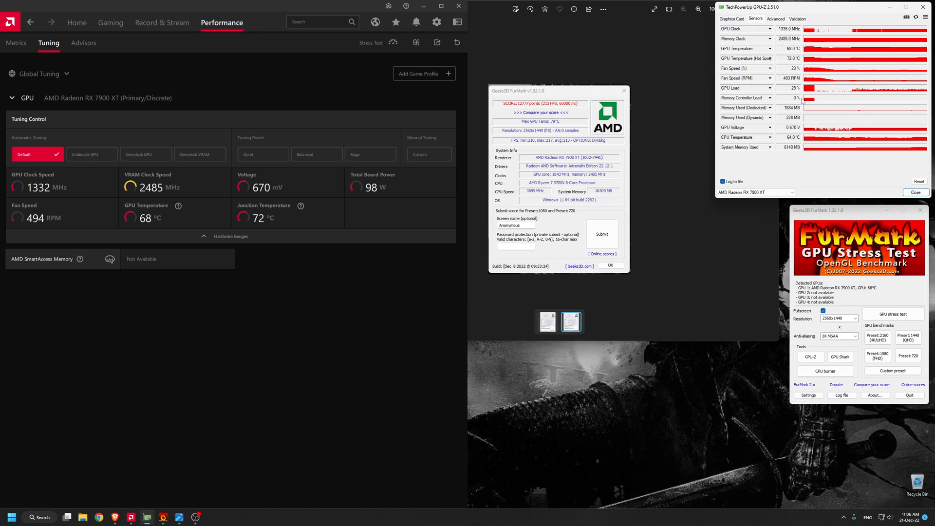
{"action": "mouse_move", "coordinate": [807, 90]}
{"action": "mouse_move", "coordinate": [830, 61]}
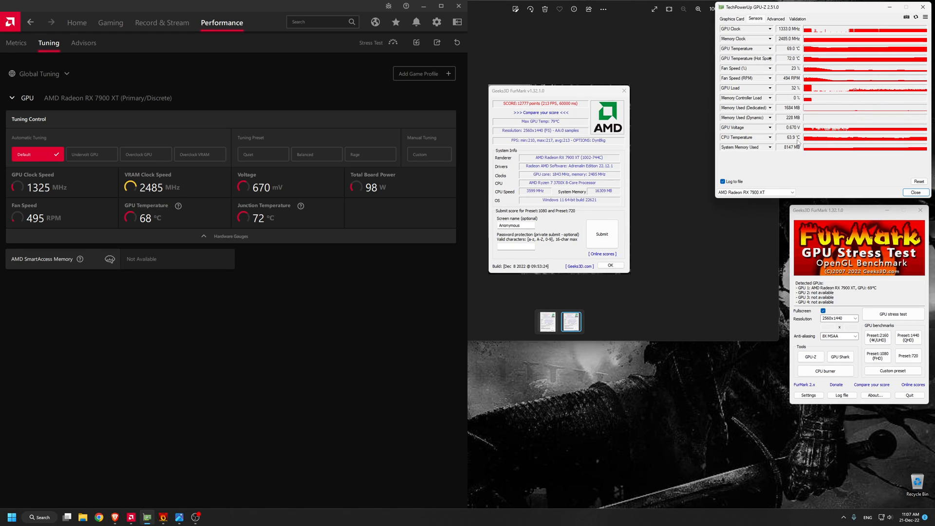
{"action": "left_click", "coordinate": [839, 212]}
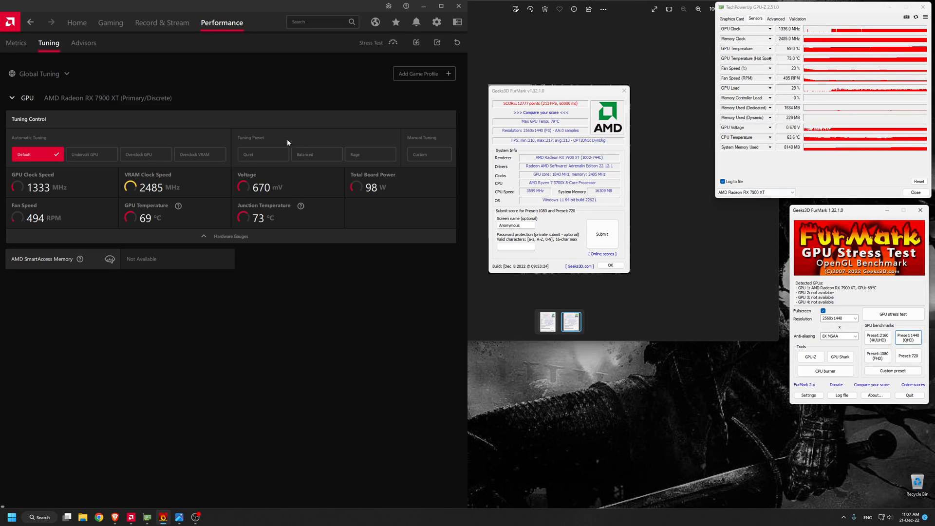
{"action": "left_click", "coordinate": [40, 151]}
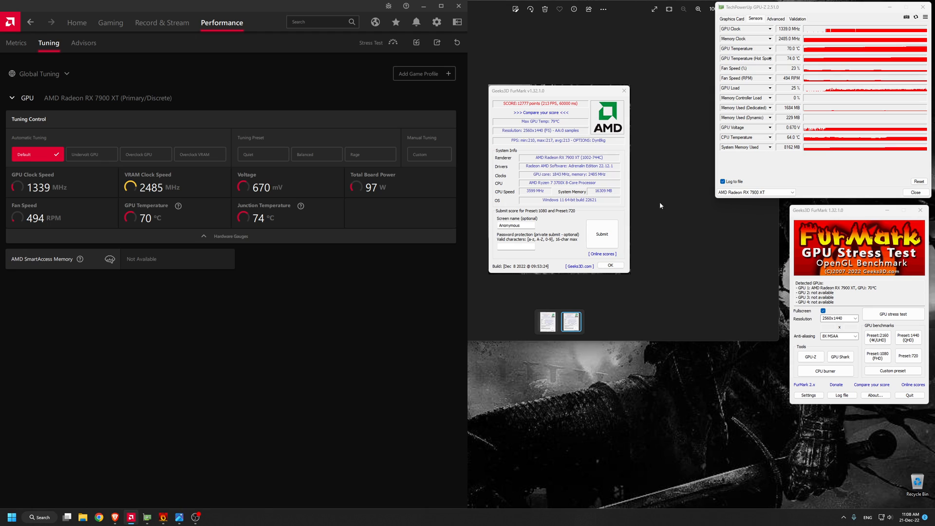
- Move the FurMark window clear of the screen edge and edit the benchmark duration in its settings
{"action": "left_click_drag", "start_coordinate": [839, 213], "coordinate": [812, 208]}
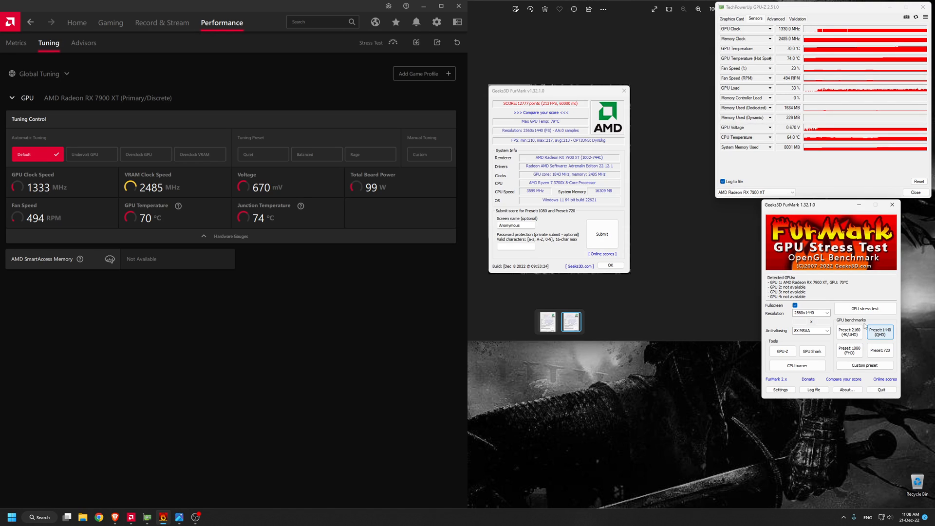
{"action": "left_click", "coordinate": [779, 390]}
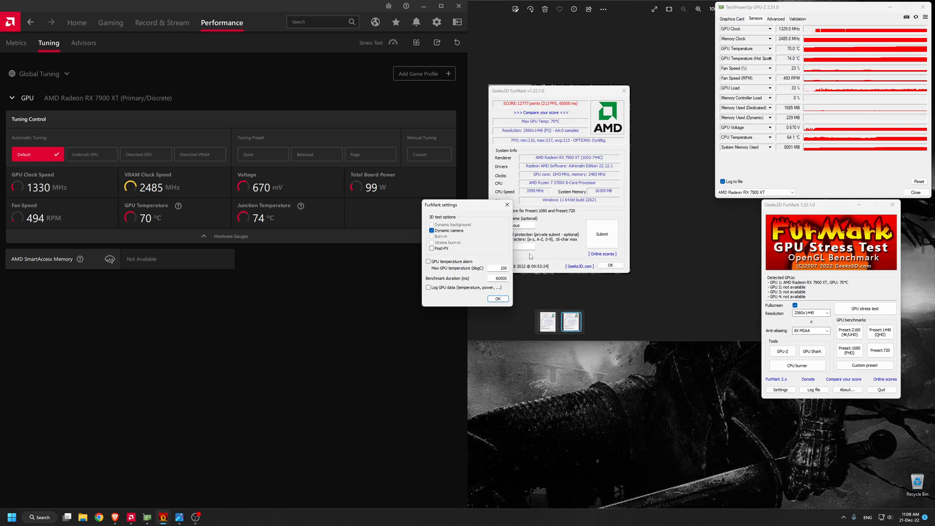
{"action": "left_click", "coordinate": [503, 279]}
{"action": "left_click_drag", "start_coordinate": [507, 279], "coordinate": [503, 280]}
{"action": "left_click", "coordinate": [500, 278]}
{"action": "left_click_drag", "start_coordinate": [500, 278], "coordinate": [490, 280]}
{"action": "type", "text": "3"}
{"action": "left_click", "coordinate": [497, 298]}
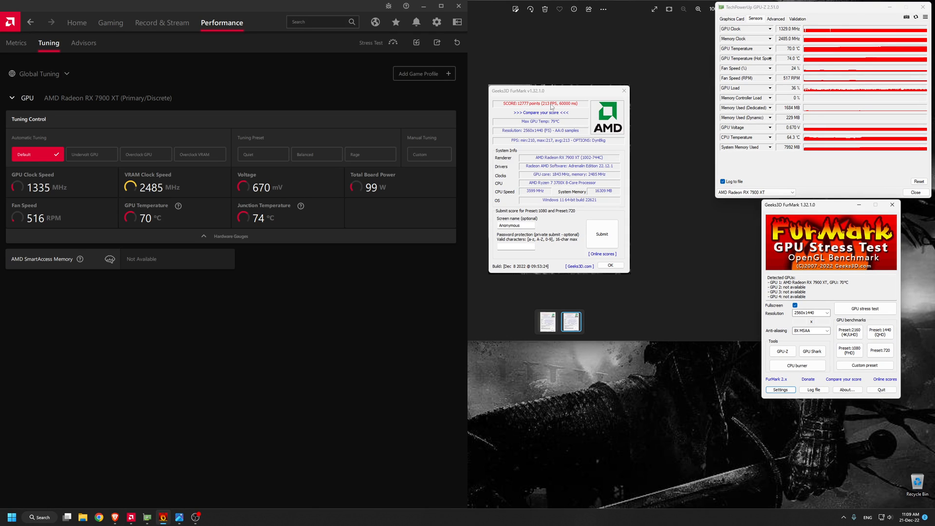
- Switch to AMD Software and choose Custom manual tuning, enabling GPU Tuning with its Advanced Control
{"action": "left_click", "coordinate": [343, 8]}
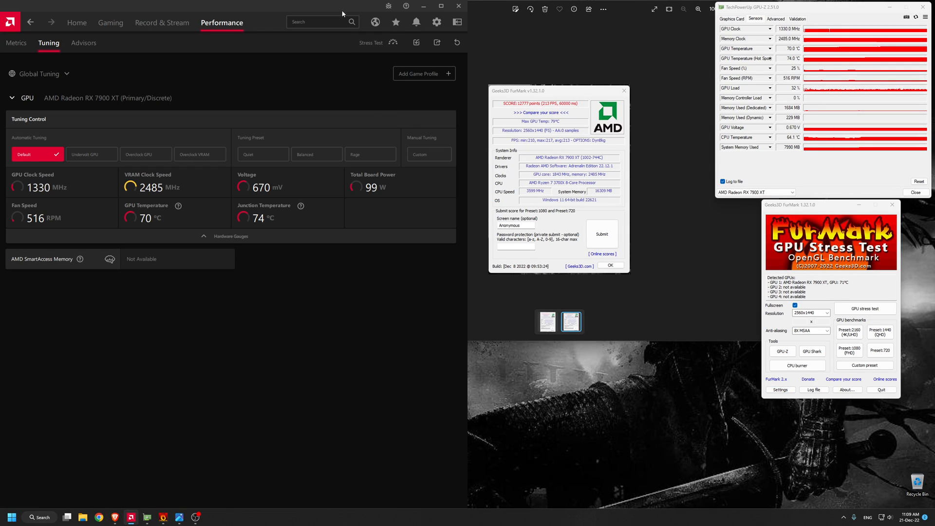
{"action": "left_click", "coordinate": [427, 155]}
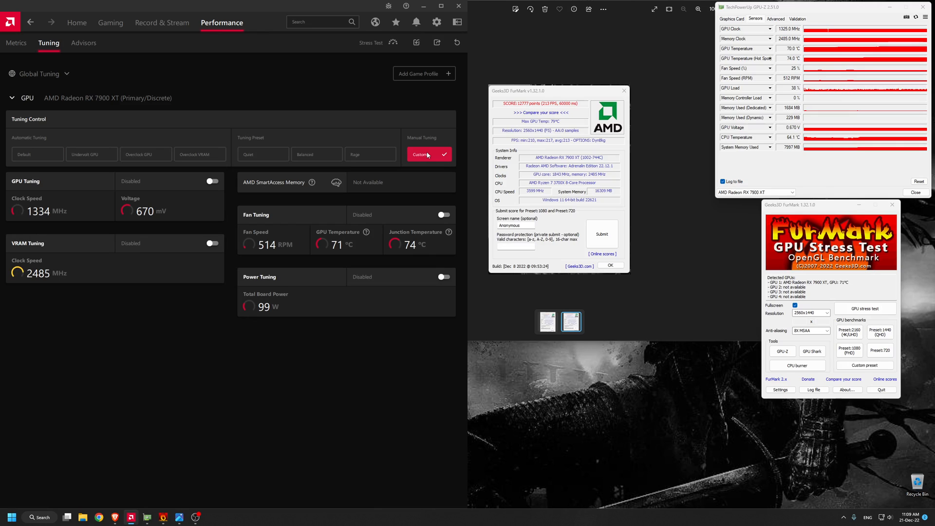
{"action": "left_click", "coordinate": [210, 183]}
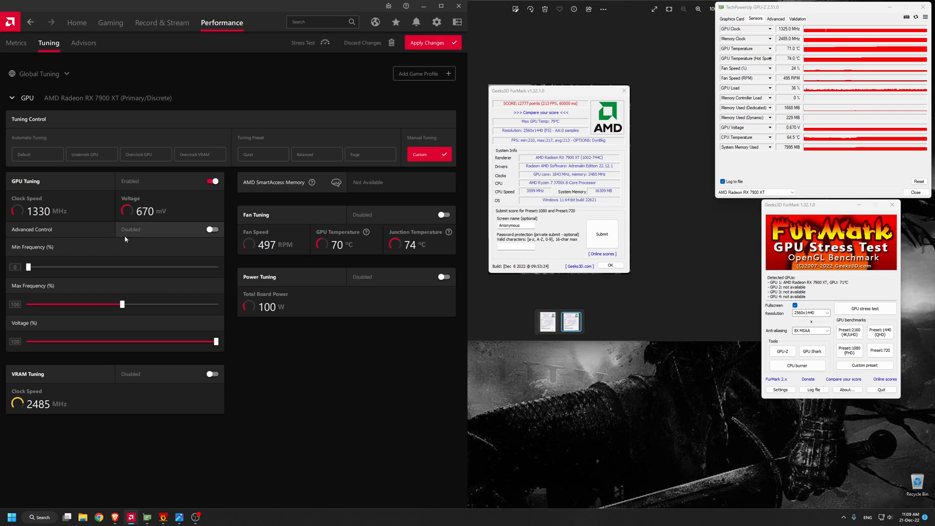
{"action": "left_click", "coordinate": [213, 230]}
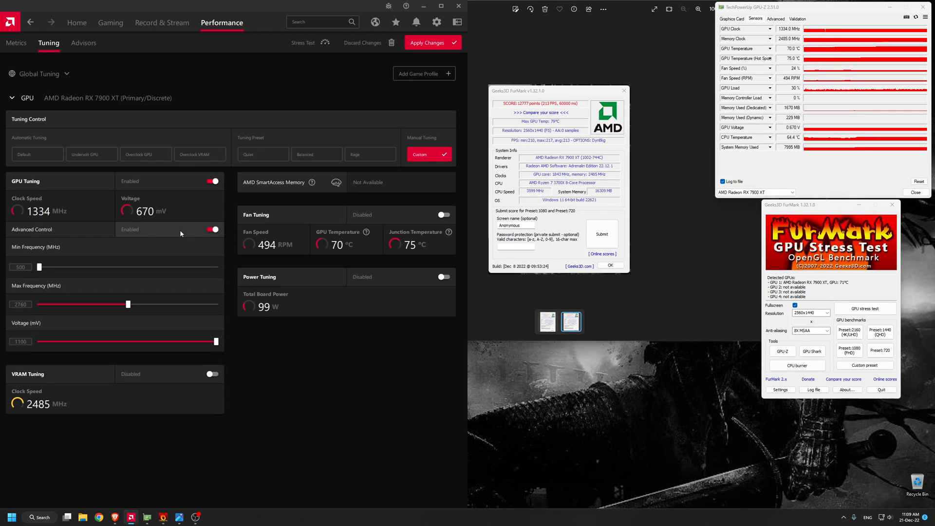
{"action": "left_click", "coordinate": [211, 229]}
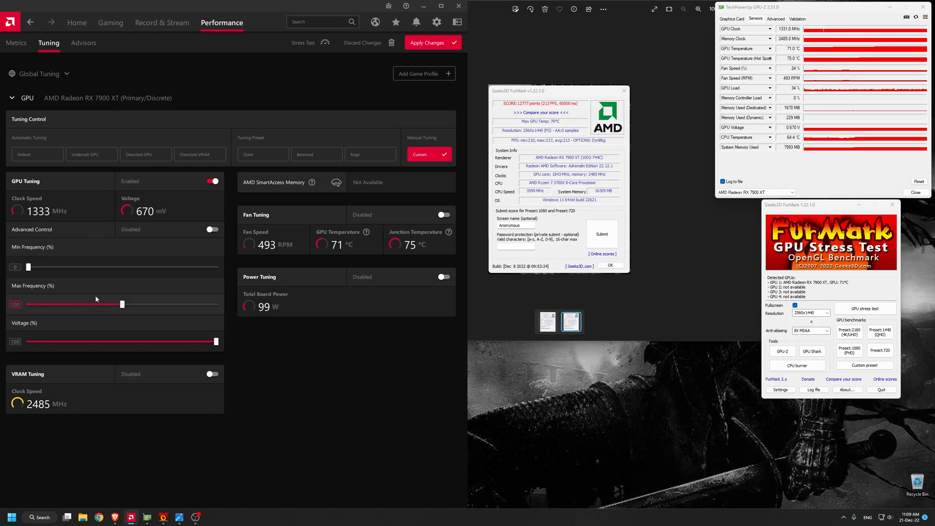
{"action": "left_click", "coordinate": [212, 229]}
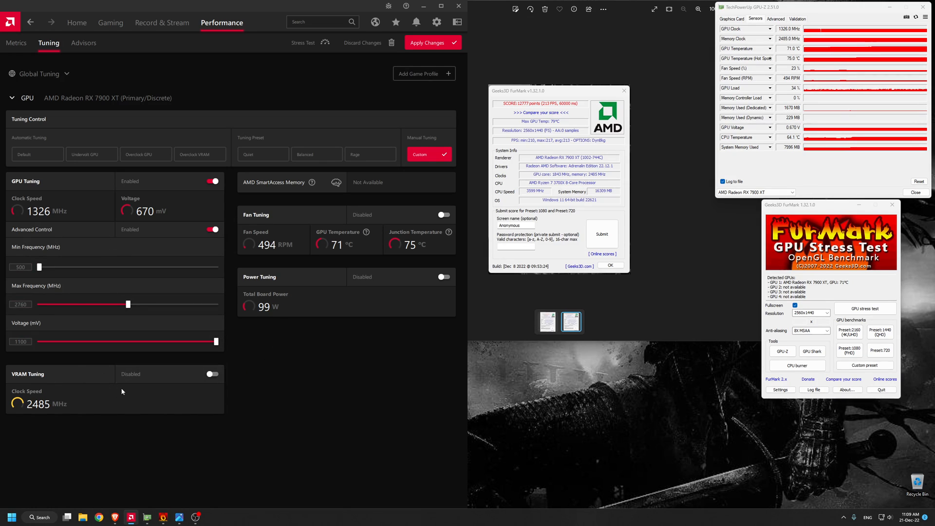
- Try VRAM Tuning with its Advanced Control enabled, and switch VRAM Tuning off again
{"action": "left_click", "coordinate": [212, 374]}
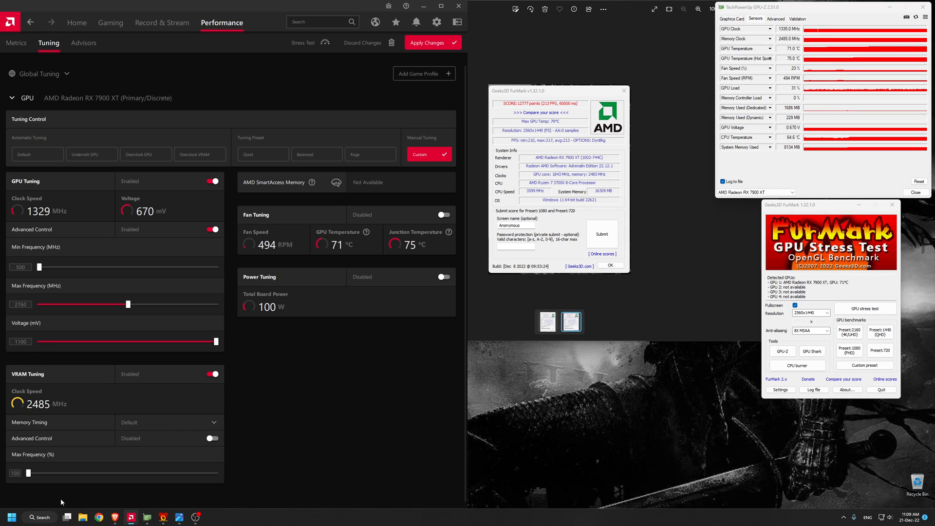
{"action": "left_click", "coordinate": [212, 438]}
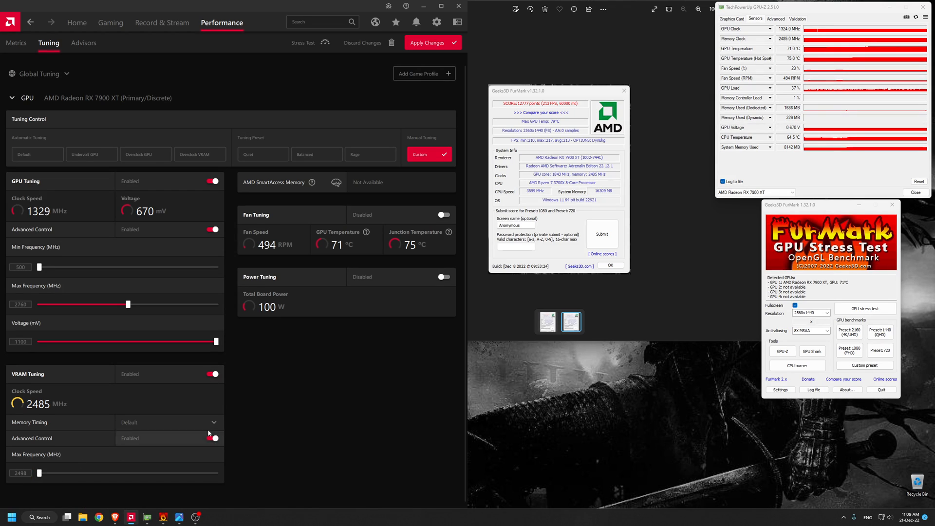
{"action": "left_click", "coordinate": [214, 375]}
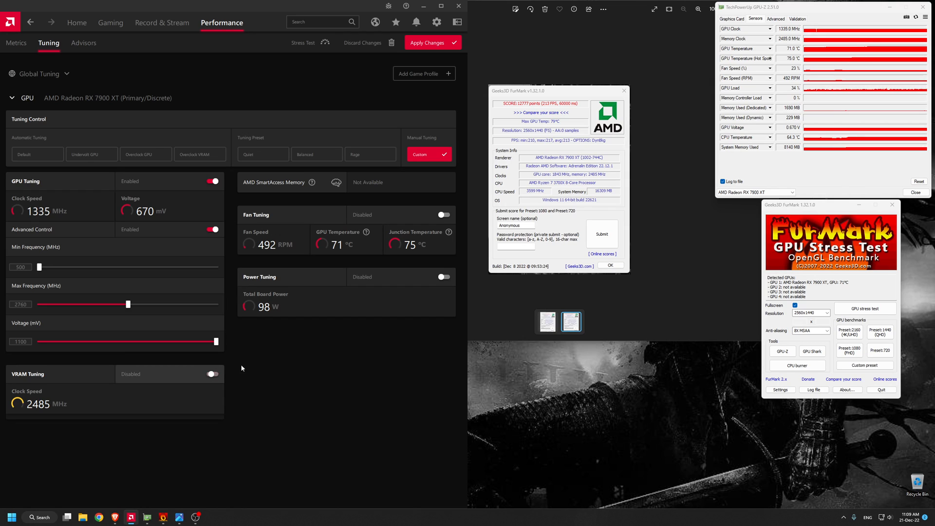
- Enable Fan Tuning with a 100% maximum fan speed and Power Tuning with a 15% power limit
{"action": "left_click", "coordinate": [443, 215]}
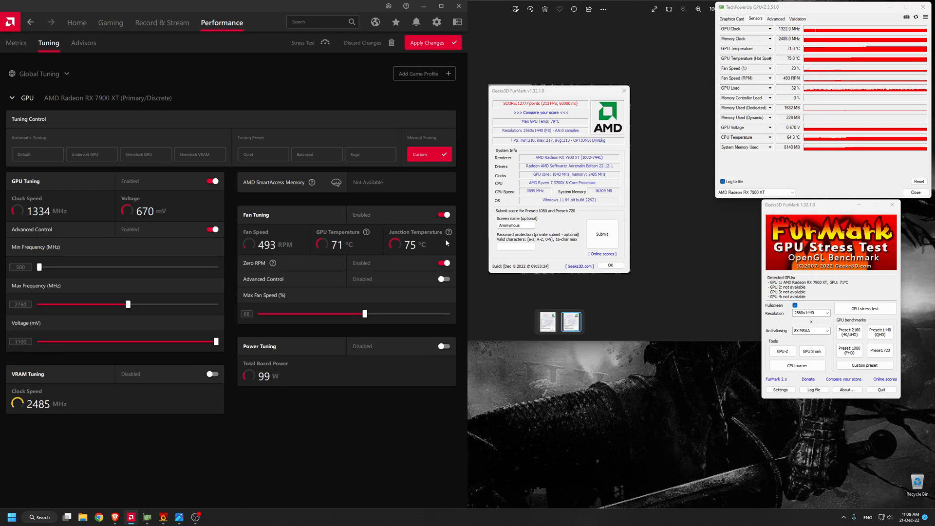
{"action": "left_click_drag", "start_coordinate": [365, 316], "coordinate": [463, 309]}
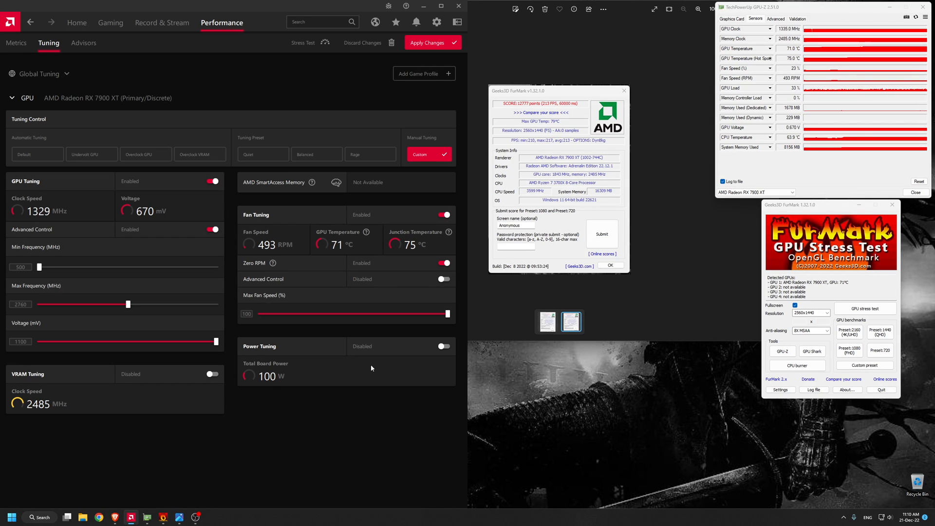
{"action": "left_click", "coordinate": [444, 346]}
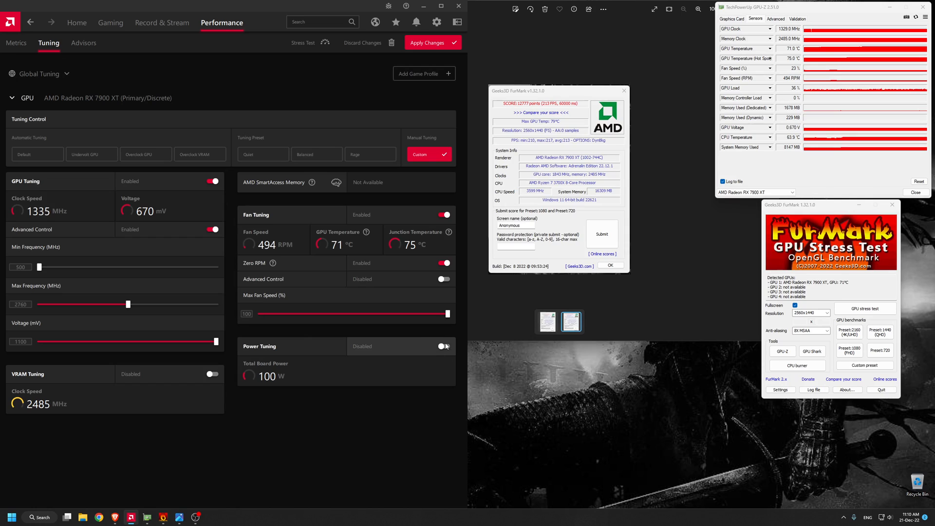
{"action": "left_click_drag", "start_coordinate": [336, 417], "coordinate": [468, 406]}
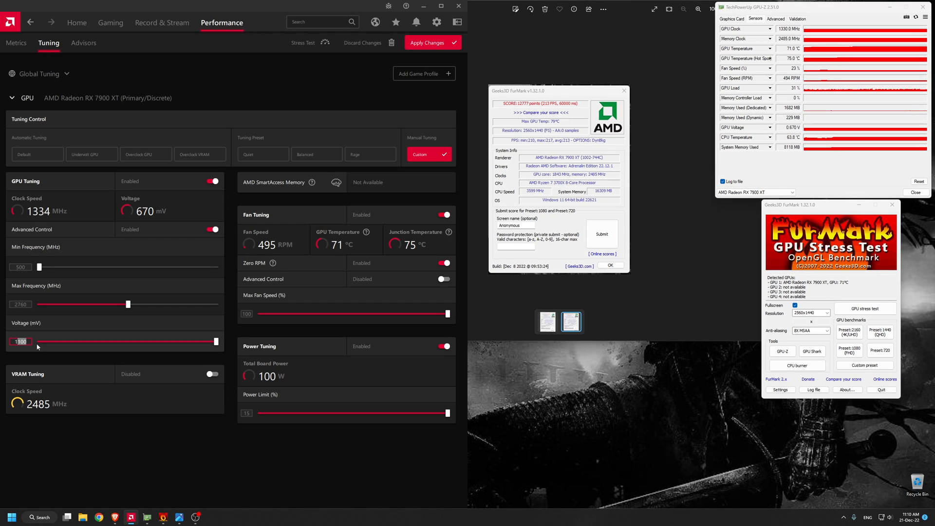
- Set the GPU voltage to 1025 mV
{"action": "type", "text": "07"}
{"action": "key", "text": "BackSpace"}
{"action": "type", "text": "25"}
{"action": "key", "text": "Return"}
{"action": "left_click", "coordinate": [141, 353]}
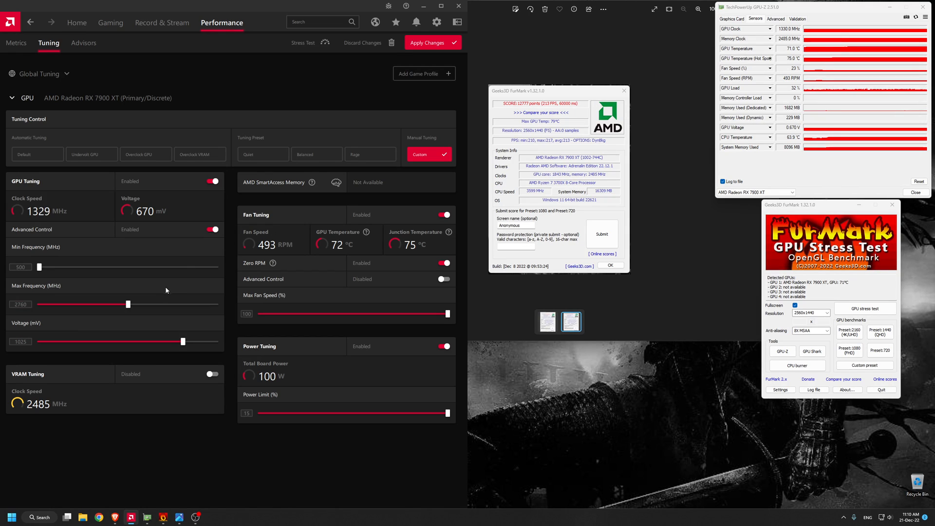
- Set the GPU's maximum frequency to 2955 MHz and apply the tuning changes
{"action": "double_click", "coordinate": [25, 304]}
{"action": "type", "text": "2955"}
{"action": "key", "text": "Return"}
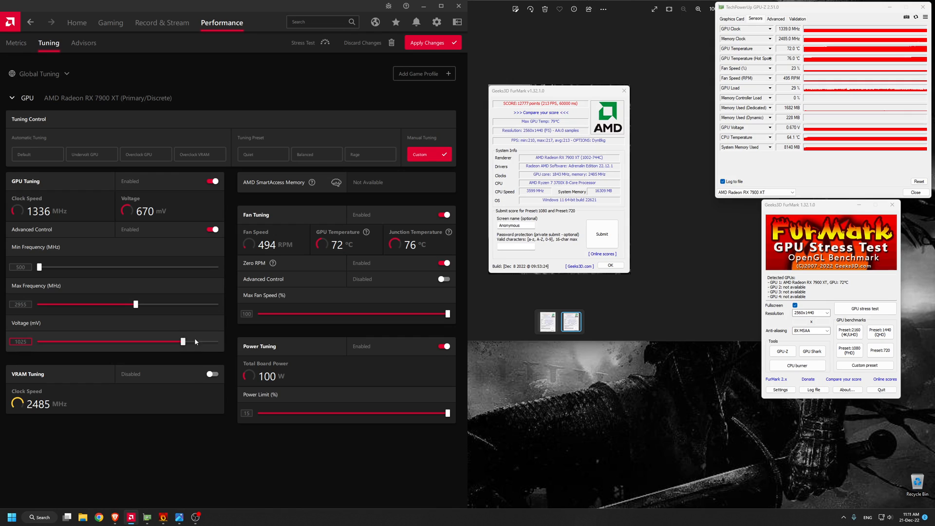
{"action": "left_click", "coordinate": [432, 44]}
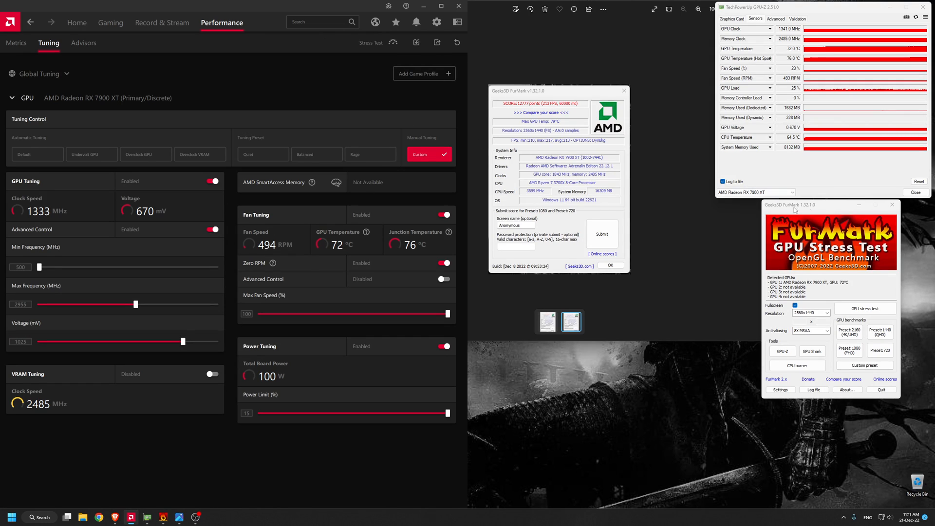
- Compare the FurMark benchmark results in the images OC score.png and Default score.png
{"action": "left_click", "coordinate": [827, 210]}
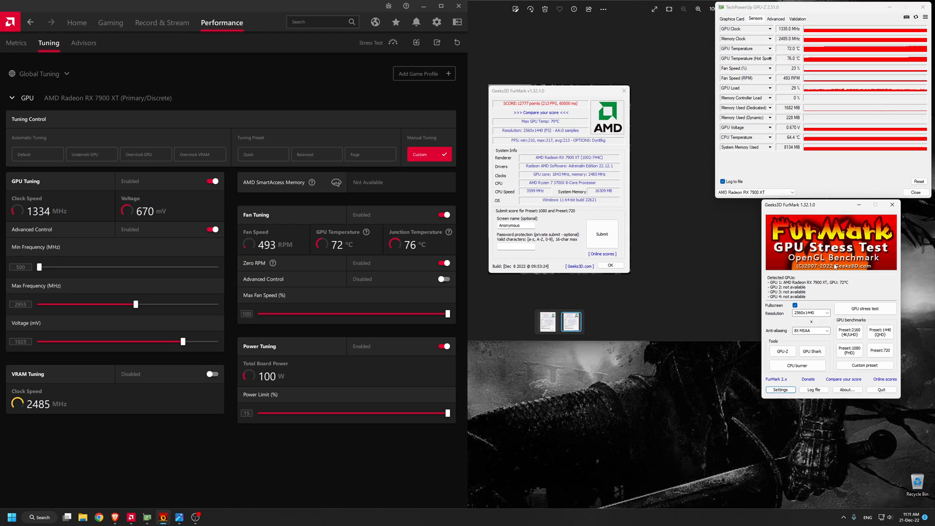
{"action": "left_click", "coordinate": [546, 328]}
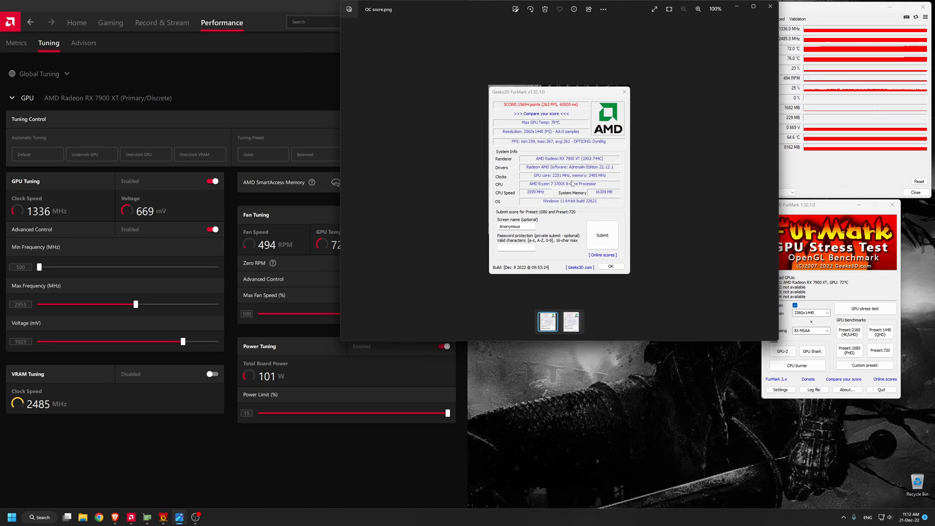
{"action": "left_click", "coordinate": [572, 324]}
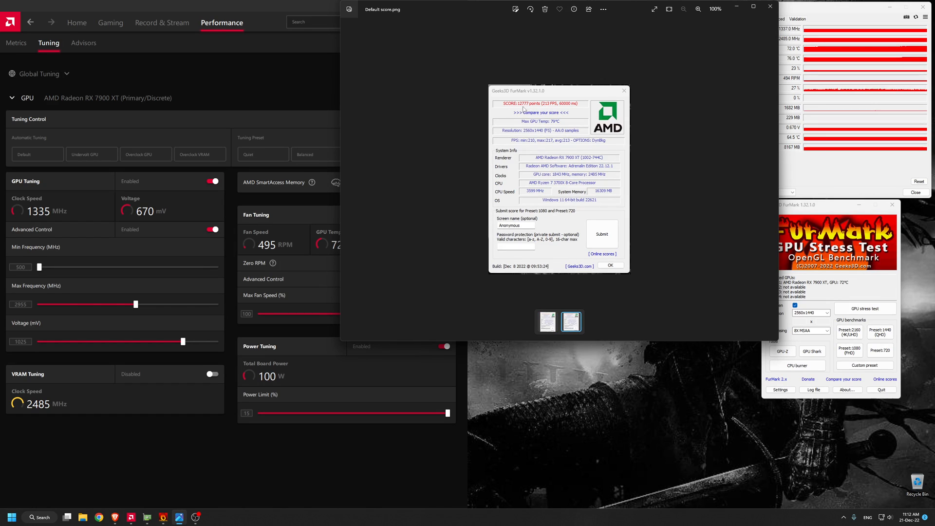
{"action": "left_click", "coordinate": [547, 324]}
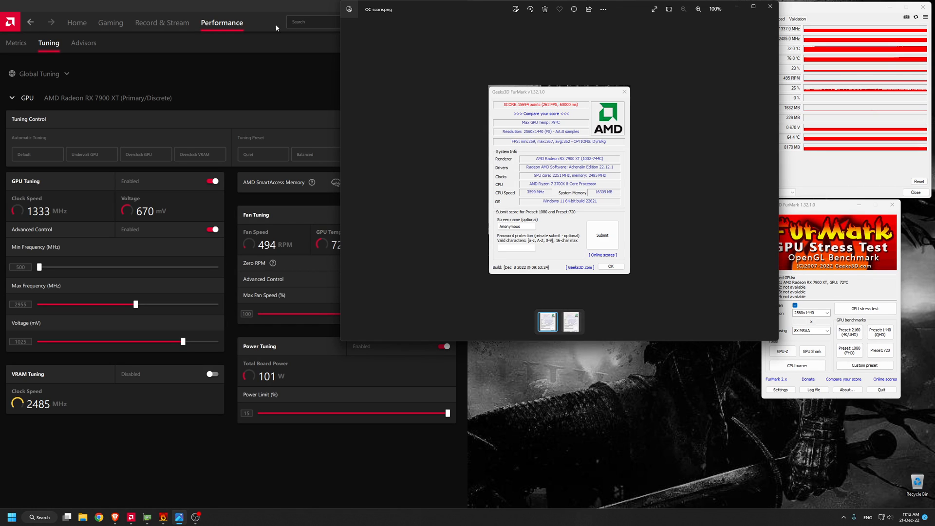
{"action": "left_click", "coordinate": [276, 5]}
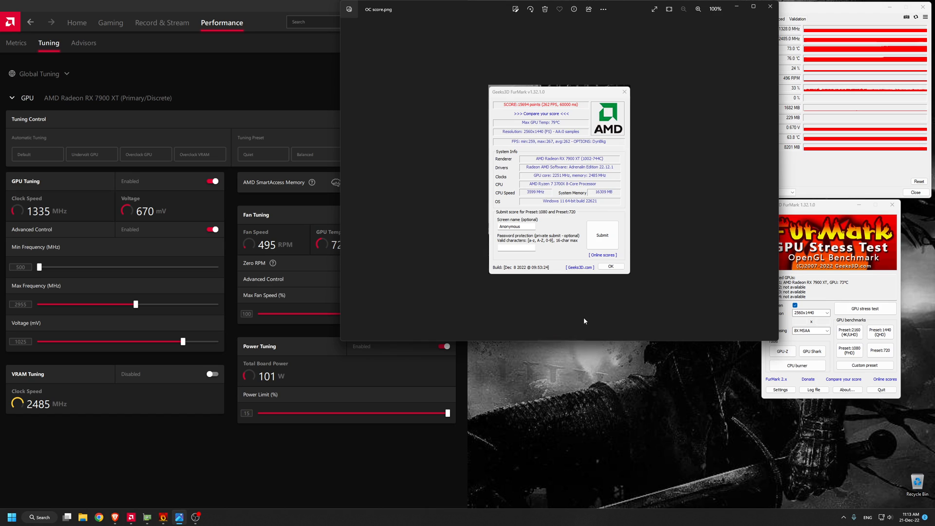
{"action": "left_click", "coordinate": [572, 323]}
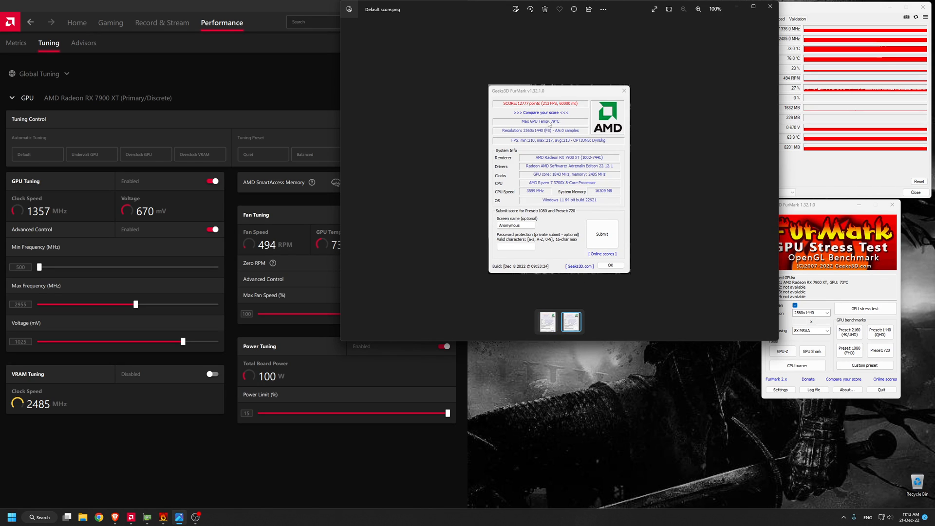
- Open Calculator and bring it to the front with OC score.png showing behind it
{"action": "key", "text": "super"}
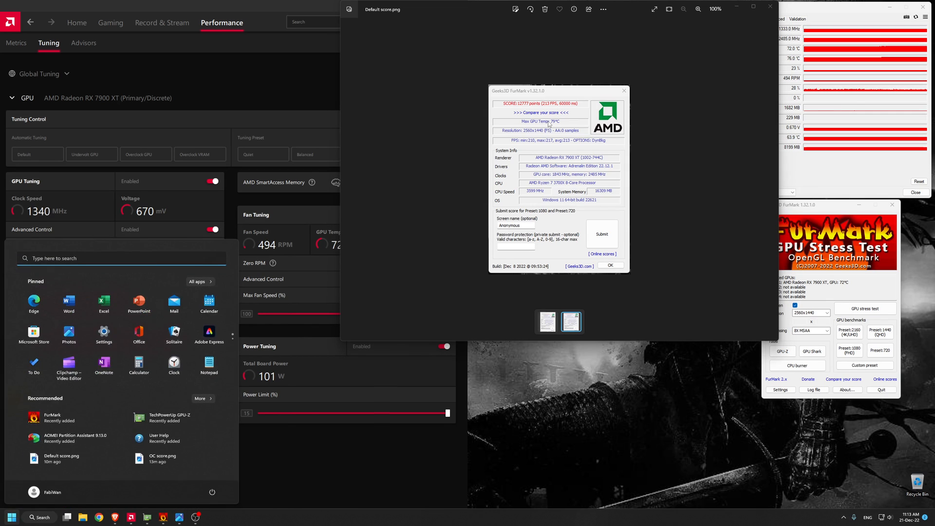
{"action": "type", "text": "calculator"}
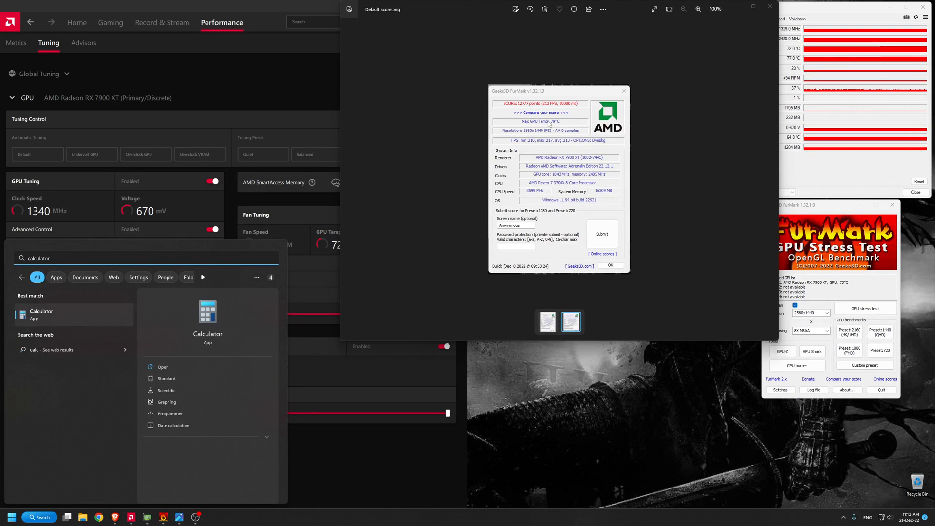
{"action": "key", "text": "Return"}
{"action": "left_click_drag", "start_coordinate": [376, 31], "coordinate": [324, 33]}
{"action": "left_click", "coordinate": [547, 322]}
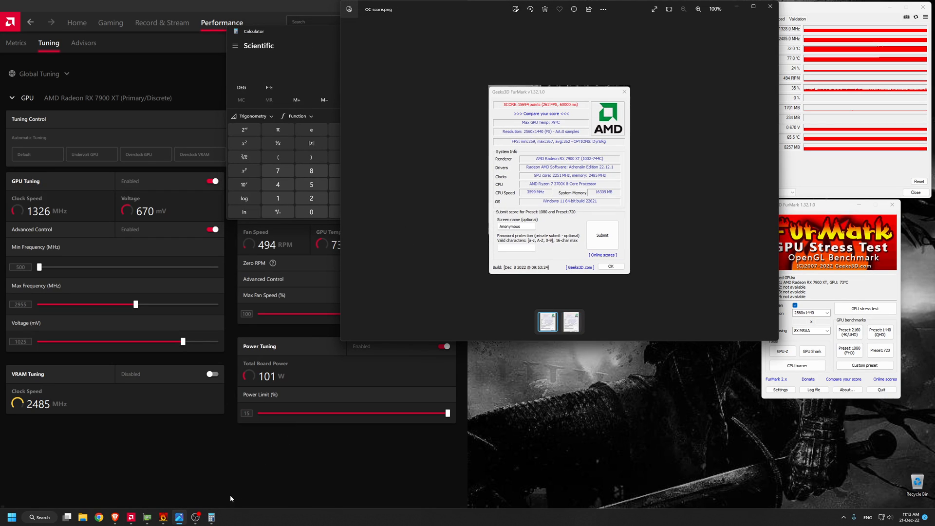
{"action": "left_click", "coordinate": [213, 519]}
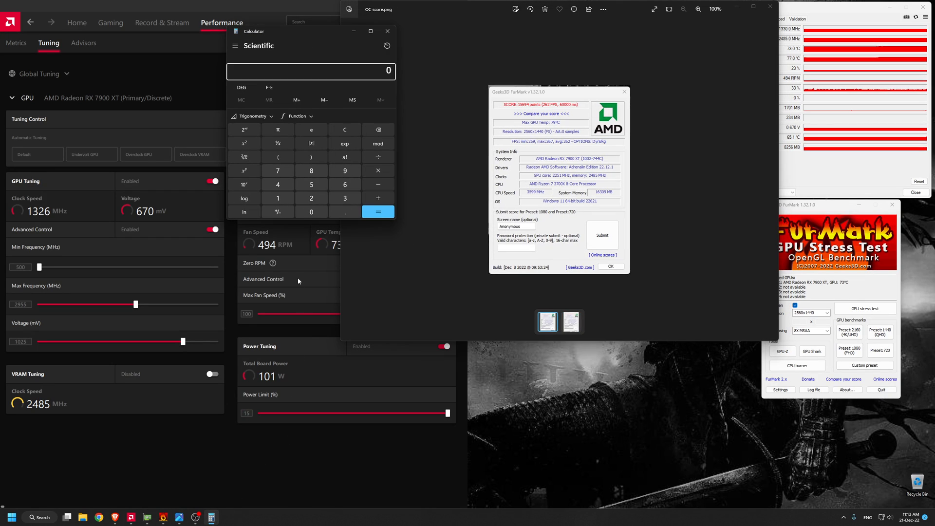
- Divide 15694 by 12777 to compare the two scores, close Calculator and return to AMD Software
{"action": "type", "text": "15,694"}
{"action": "key", "text": "slash"}
{"action": "type", "text": "127777"}
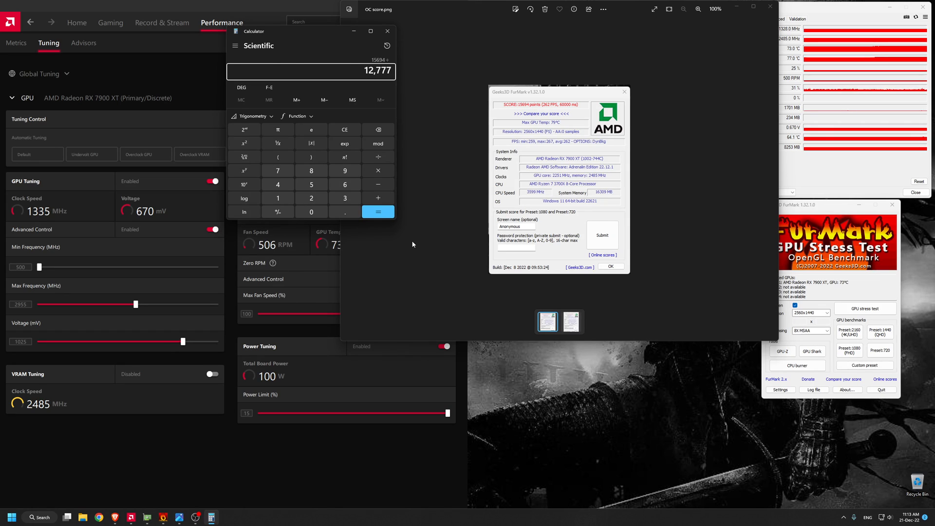
{"action": "key", "text": "Return"}
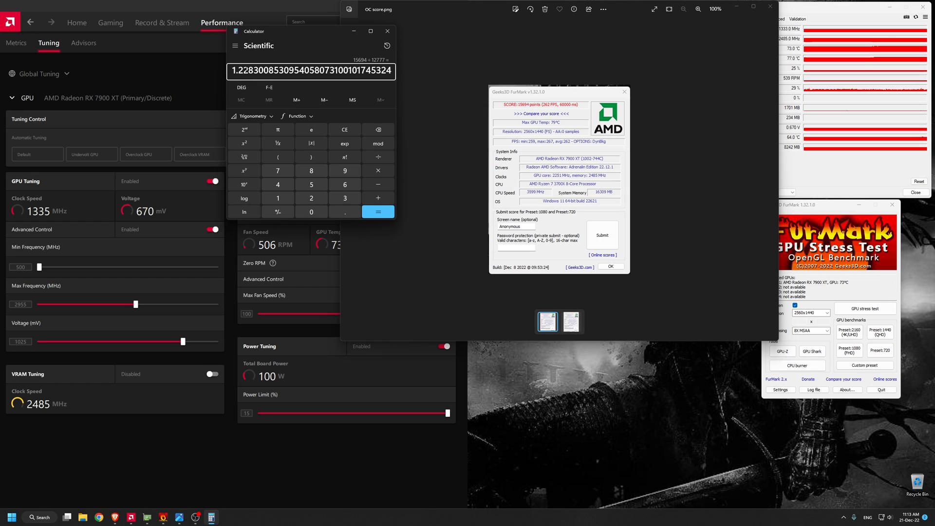
{"action": "left_click", "coordinate": [388, 31]}
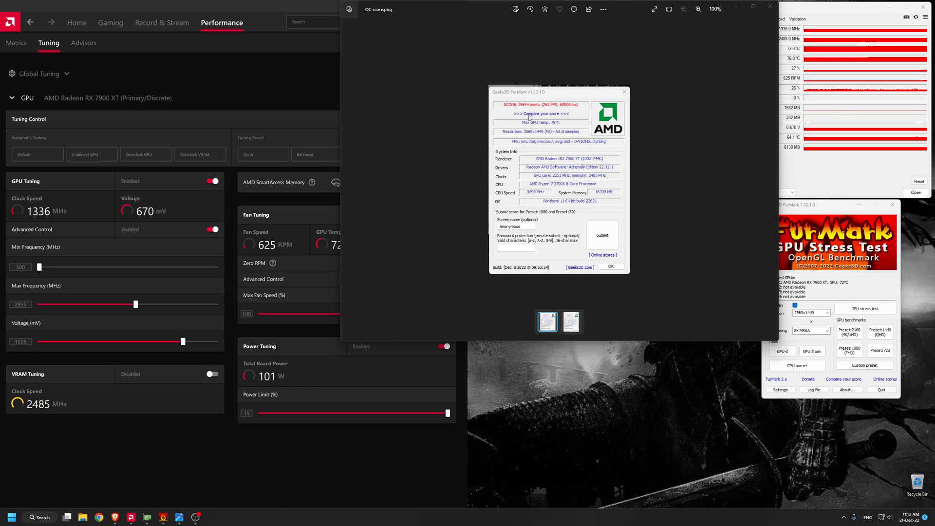
{"action": "left_click", "coordinate": [270, 6]}
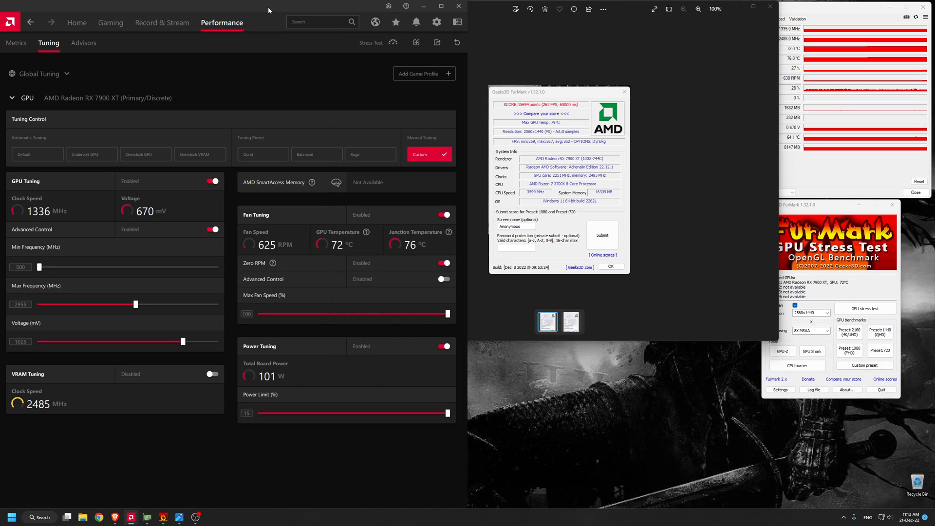